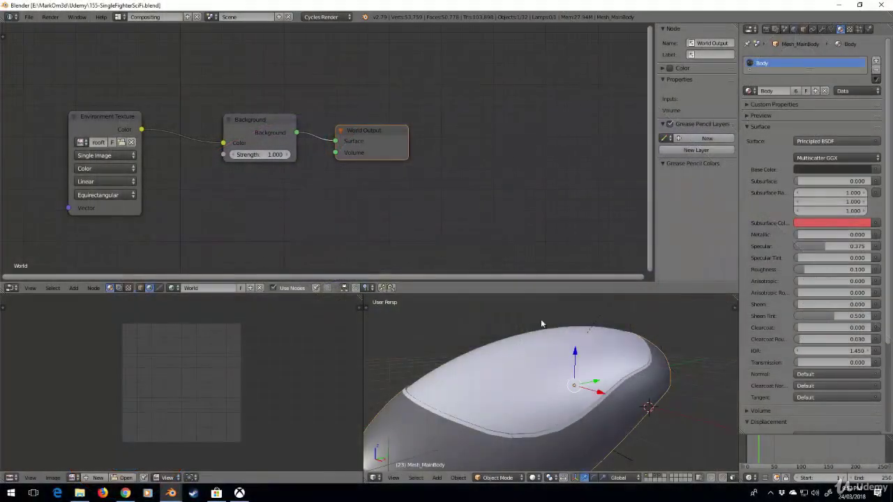
Step: Switch the screen layout from Compositing to Default for a large 3D viewport
left_click(122, 17)
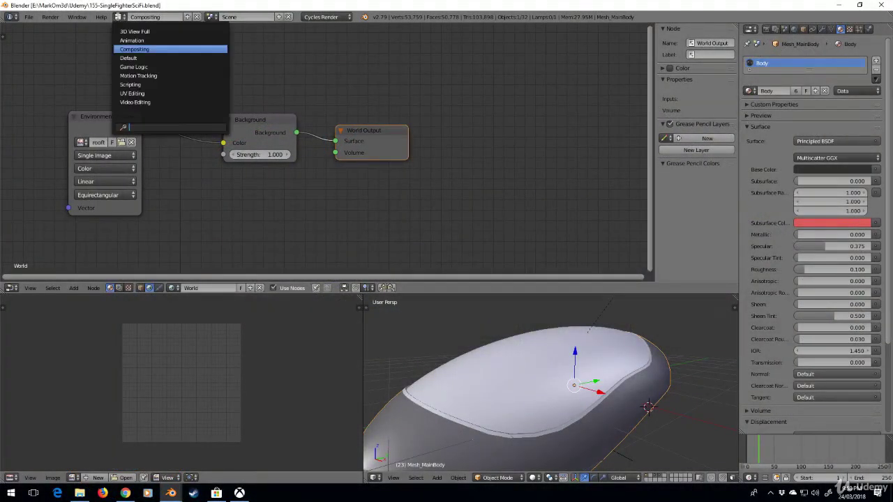
left_click(136, 56)
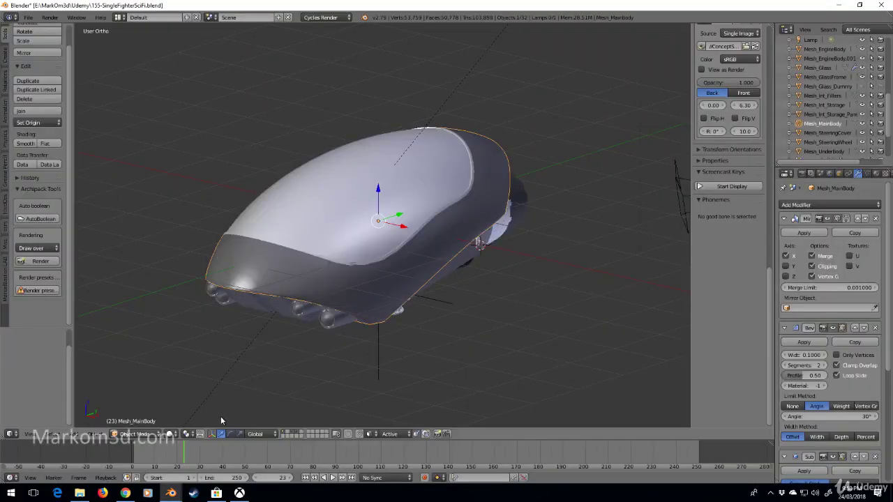
Step: Turn on Rendered viewport shading and zoom in on the cockpit's pilot and seat
left_click(175, 434)
left_click(188, 371)
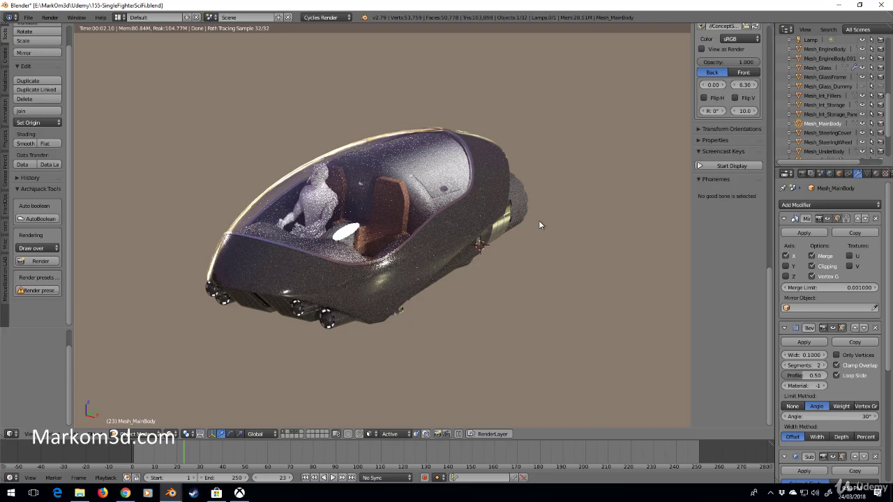
middle_click_drag(538, 221, 555, 228)
scroll(555, 228, "up", 5)
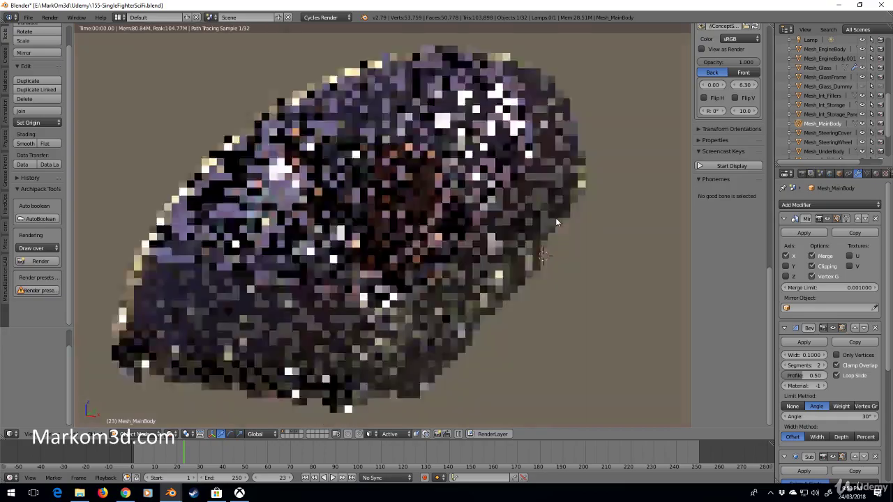
scroll(555, 222, "up", 1)
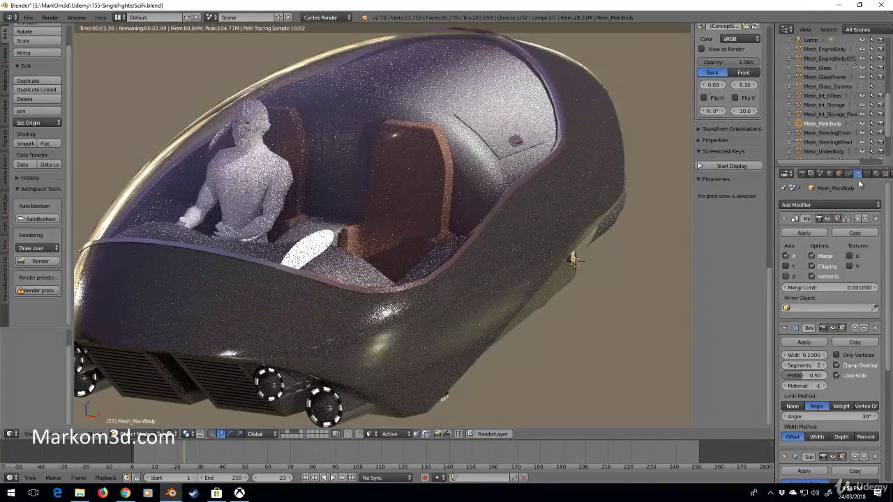
Step: Show the Render properties: 1920x1080 at 50%, GPU Compute, PNG output
left_click(801, 174)
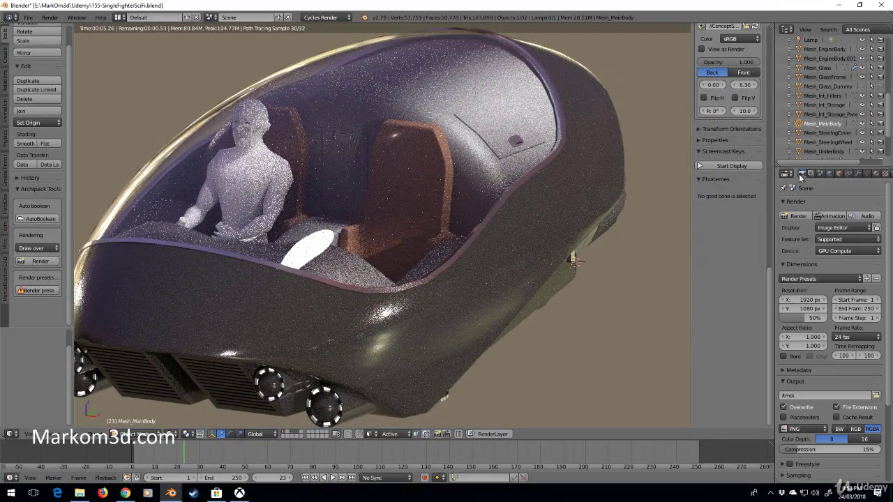
scroll(841, 240, "down", 2)
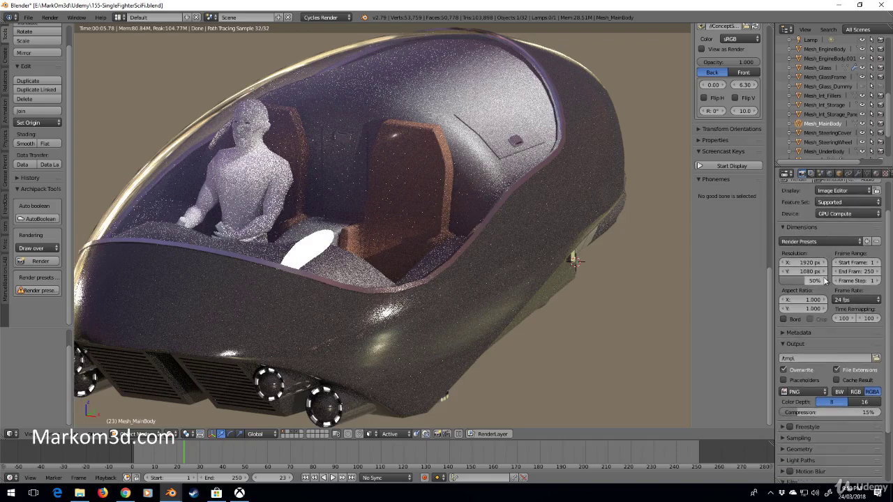
scroll(822, 278, "down", 1)
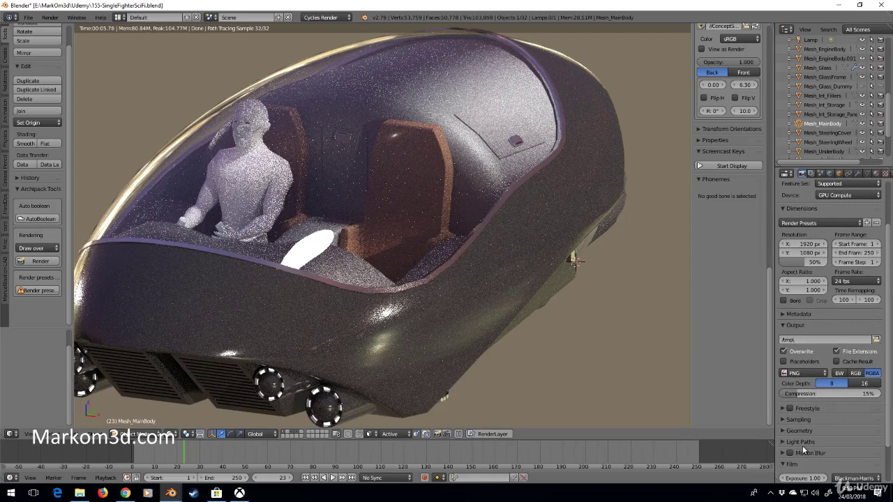
scroll(802, 445, "down", 2)
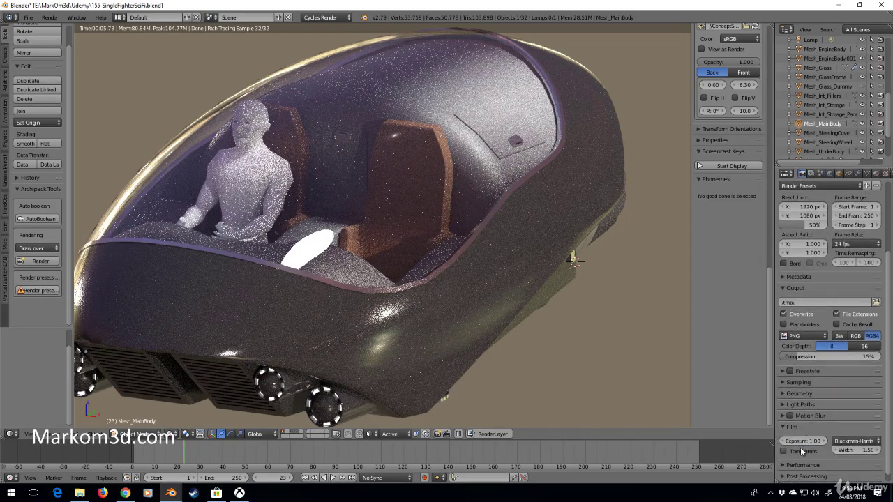
Step: Set Light Paths bounces to Max 4, Diffuse 1, Glossy 1 and Transmission 4
left_click(784, 404)
scroll(783, 404, "down", 3)
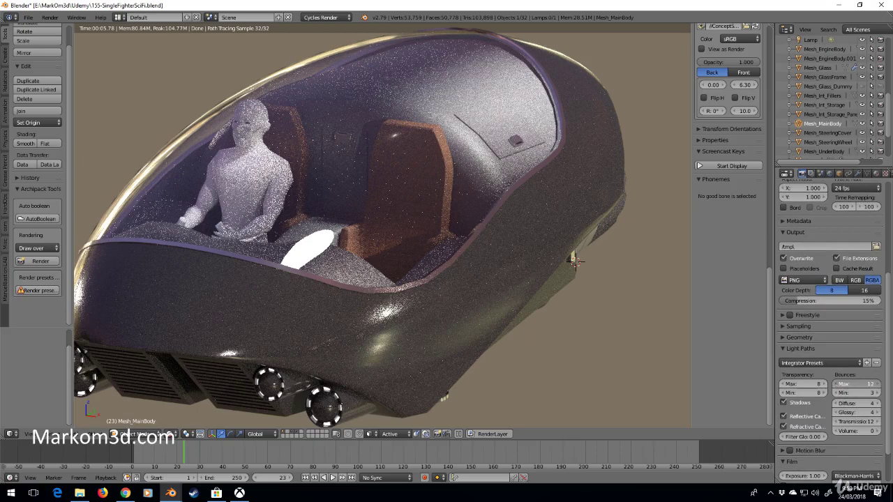
left_click(852, 384)
type("4")
key("Return")
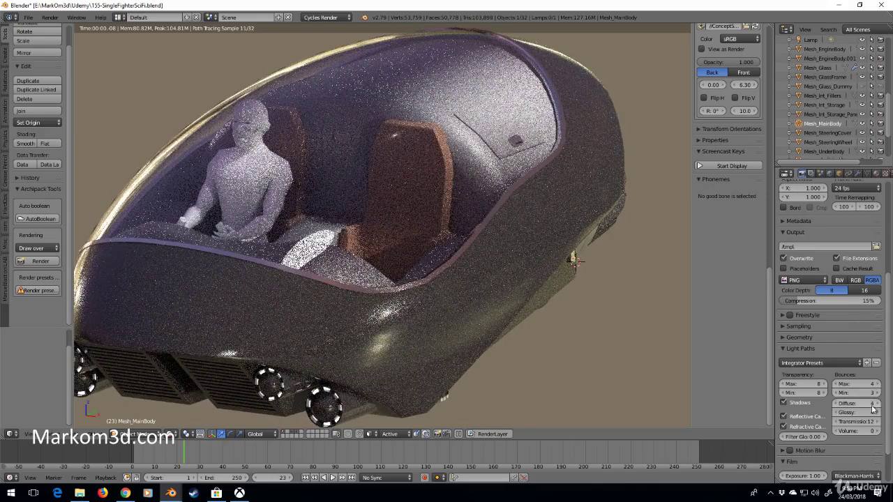
left_click(867, 403)
type("1")
key("Return")
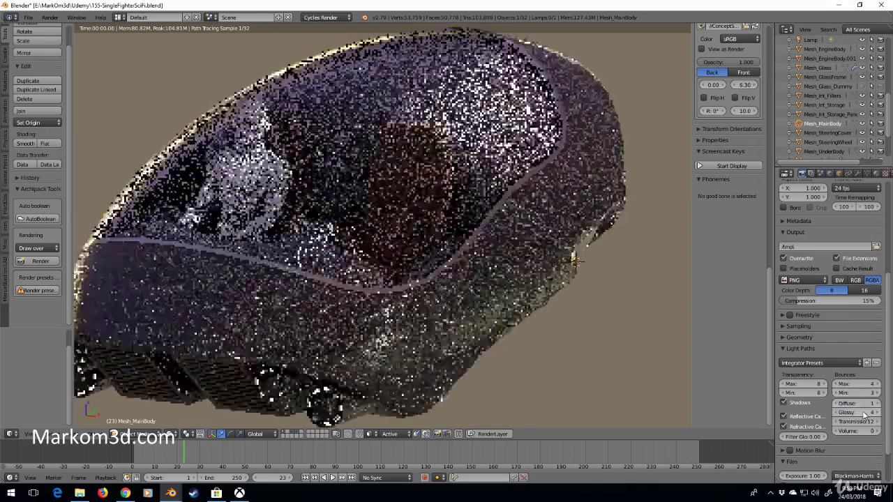
left_click(867, 412)
type("1")
key("Return")
left_click(869, 420)
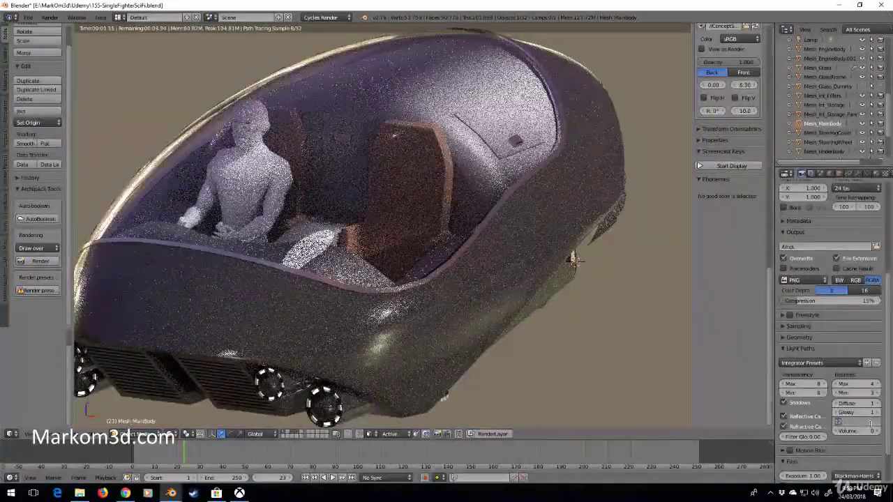
type("4")
key("Return")
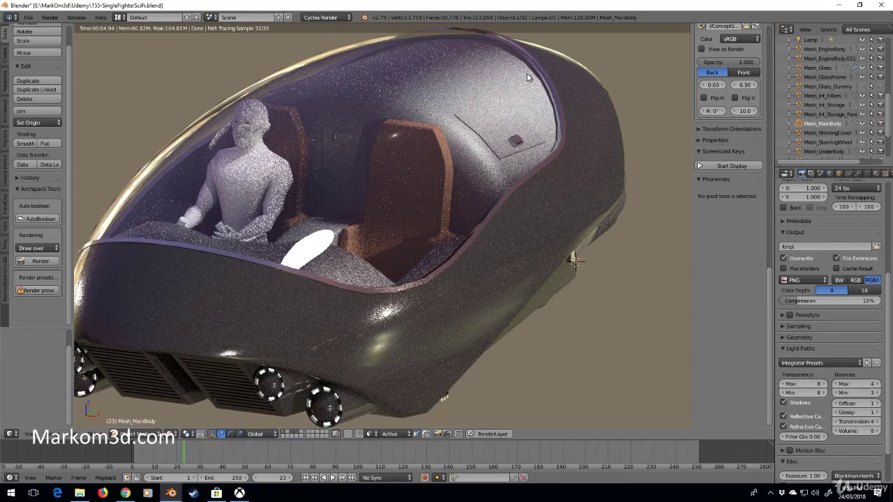
Step: Orbit the rendered vehicle to check the result, ending looking down into the cockpit
right_click(477, 111)
middle_click_drag(587, 313, 385, 180)
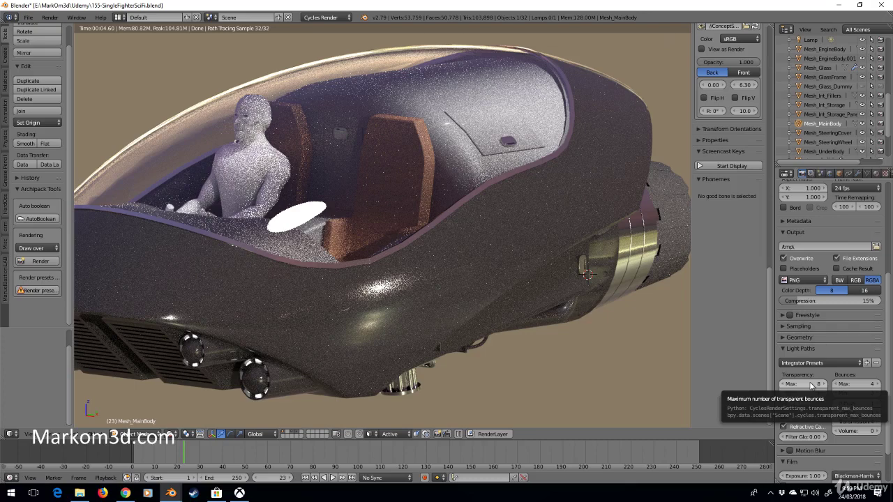
middle_click_drag(253, 247, 244, 241)
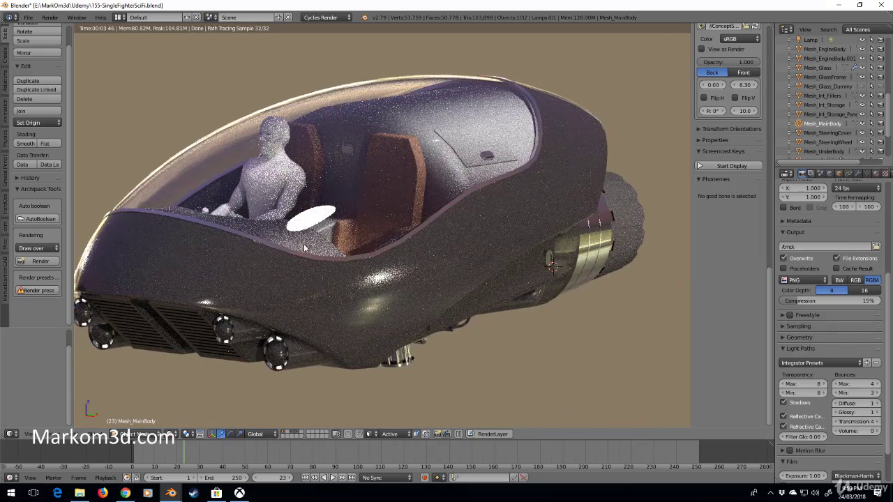
middle_click_drag(325, 233, 359, 215)
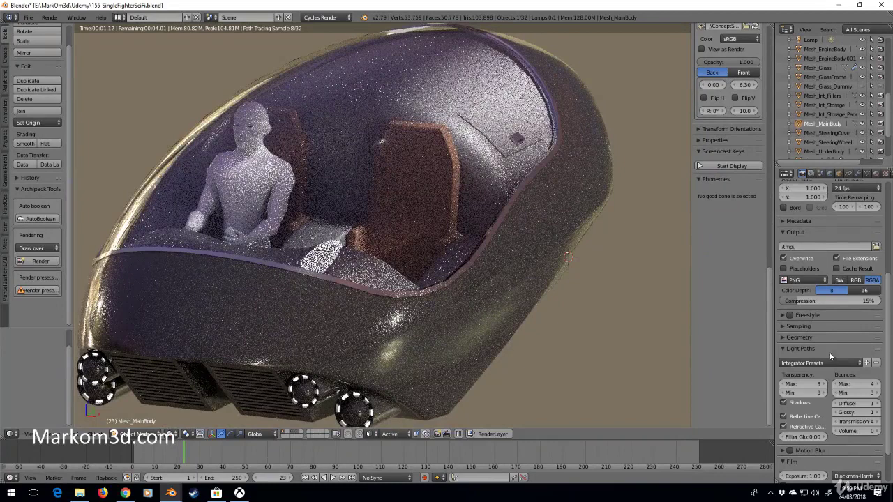
Step: In Sampling, set Clamp Direct to 1.00 and Clamp Indirect to 0.50
left_click(784, 326)
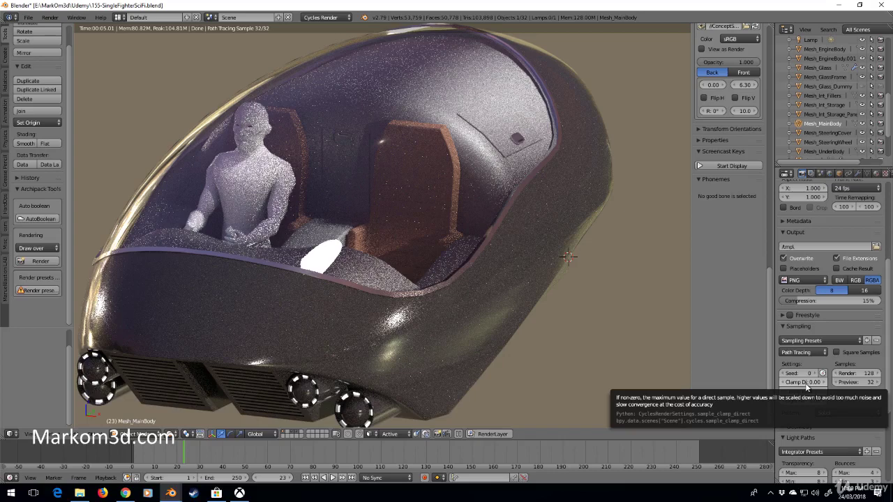
left_click(807, 382)
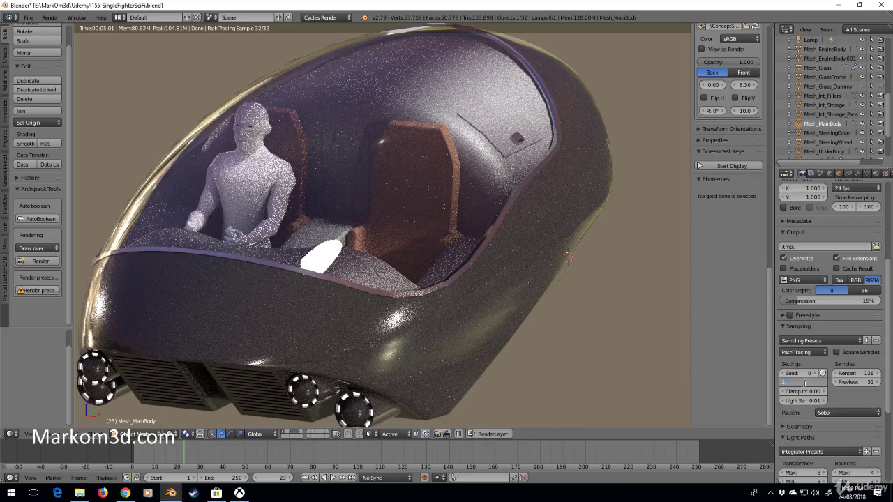
type("1")
key("Return")
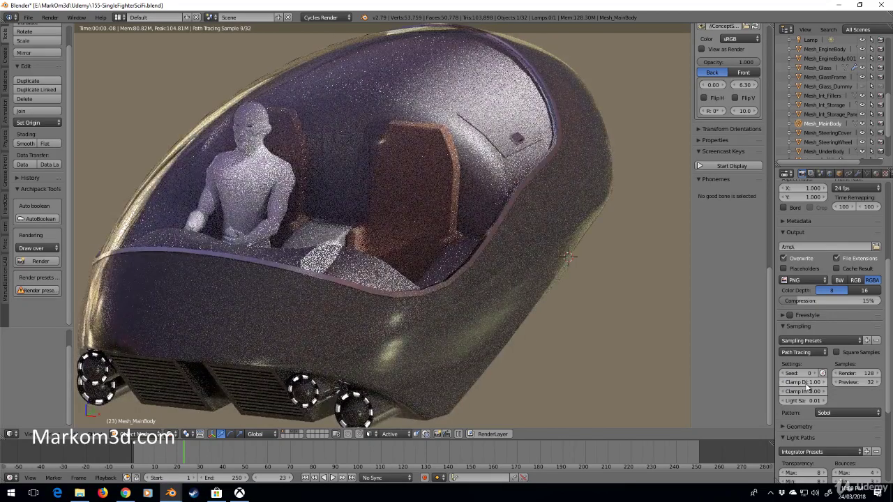
left_click(807, 391)
key("BackSpace")
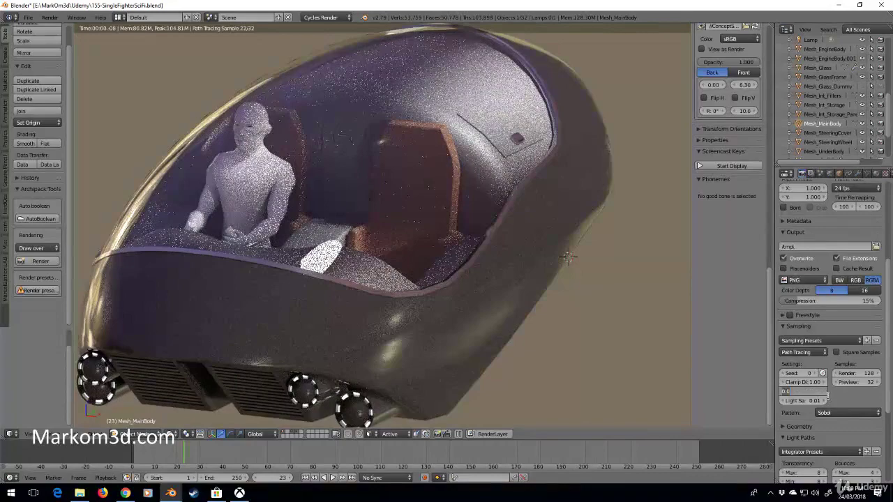
type("0.5")
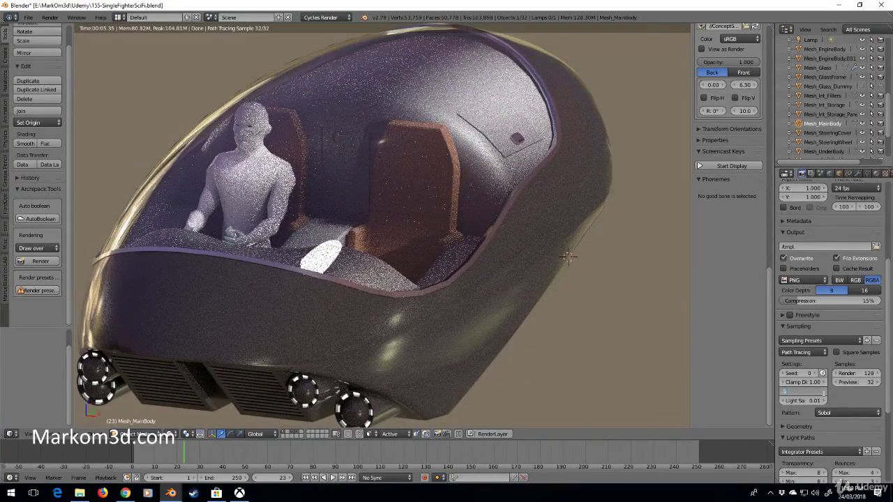
key("Return")
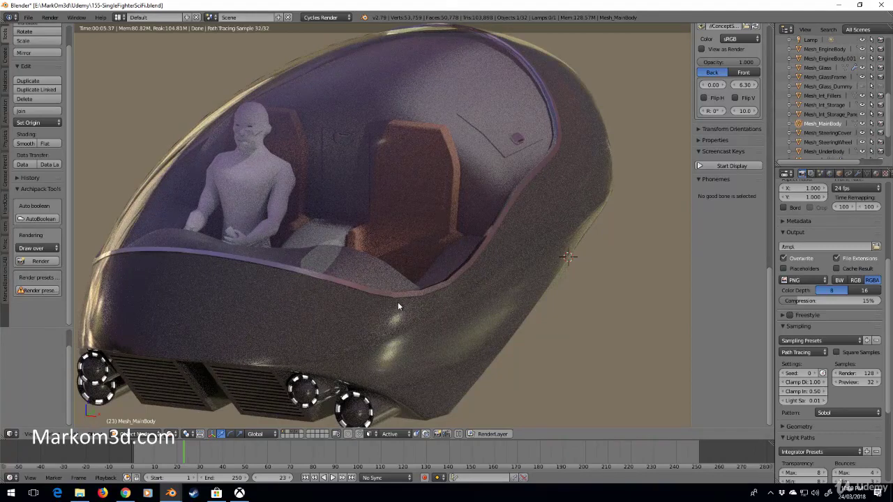
Step: Raise the render sample count from 128 to 500
left_click(864, 374)
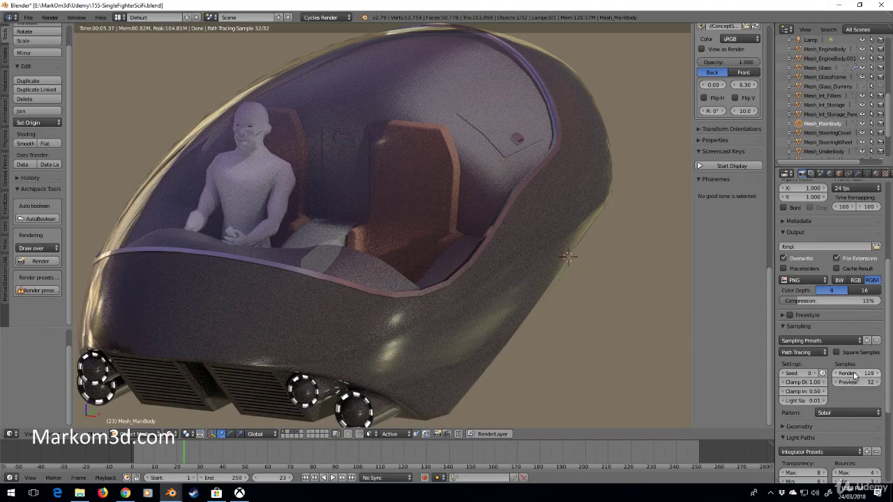
type("500")
key("Return")
scroll(640, 339, "down", 3)
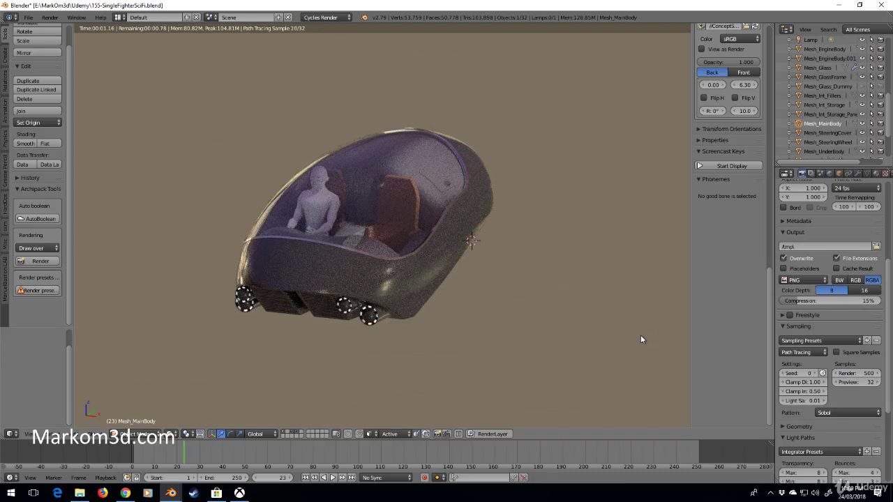
key("KP_0")
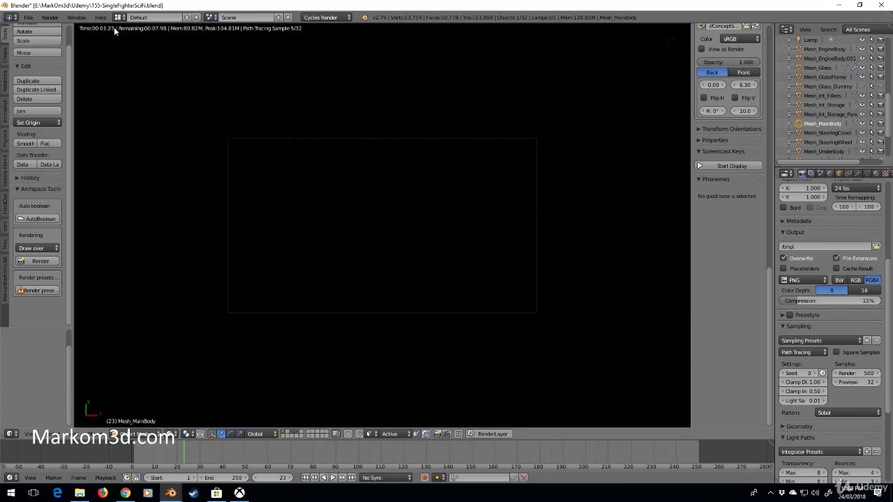
left_click(118, 17)
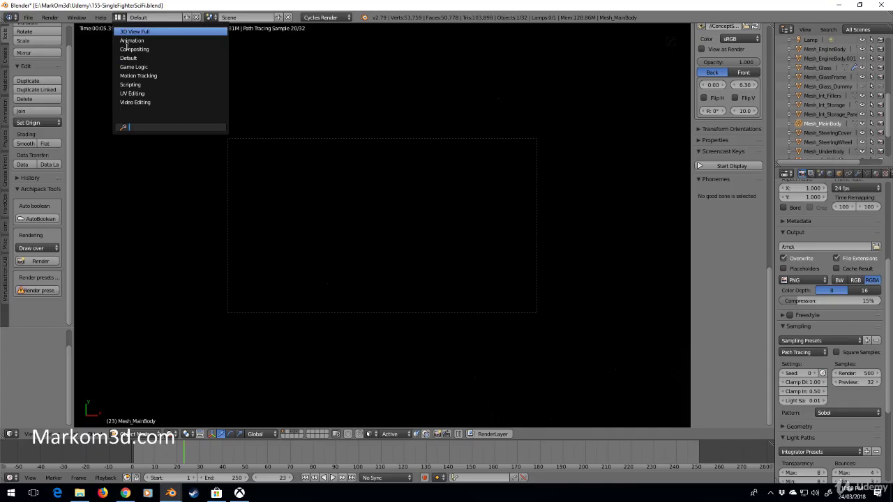
left_click(142, 60)
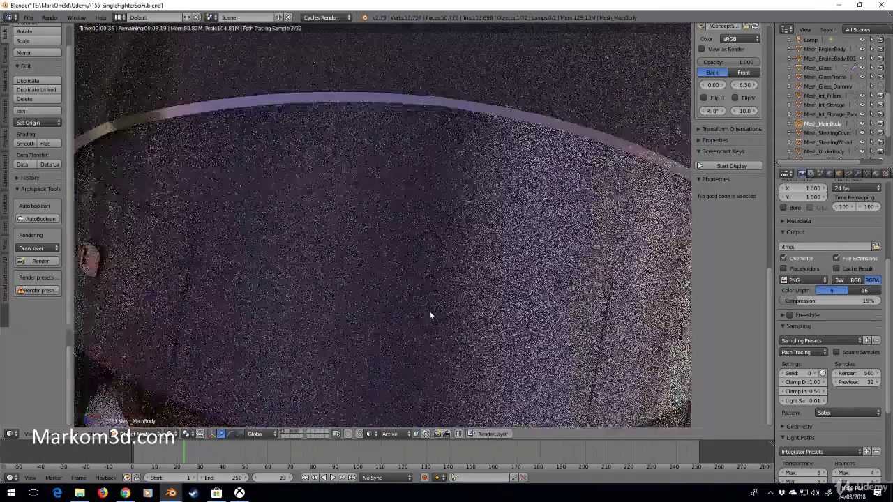
scroll(430, 315, "down", 10)
middle_click_drag(426, 303, 287, 277)
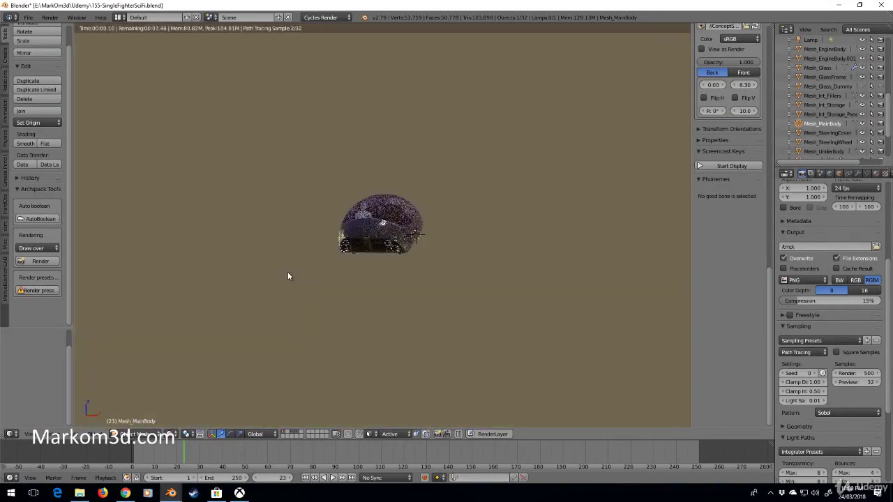
Step: Switch to Solid shading, select the camera and move it along the Y axis
left_click(174, 434)
left_click(187, 396)
right_click(463, 224)
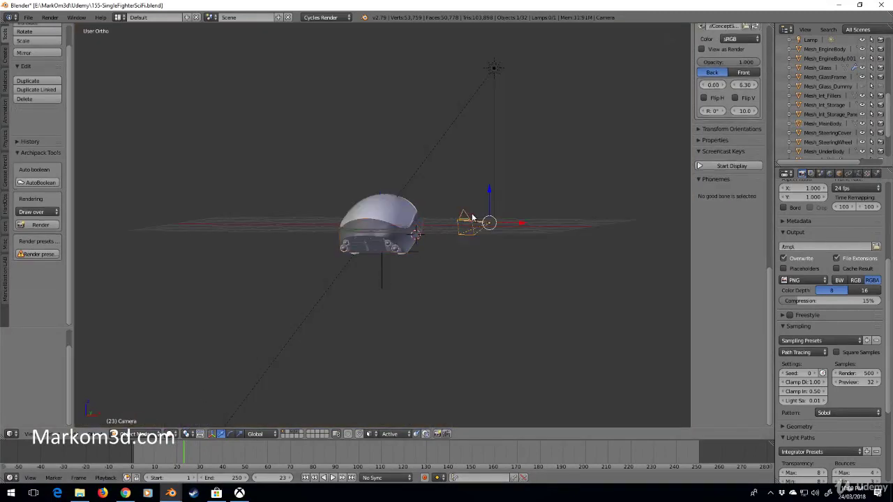
middle_click_drag(464, 224, 410, 258)
key("g")
key("y")
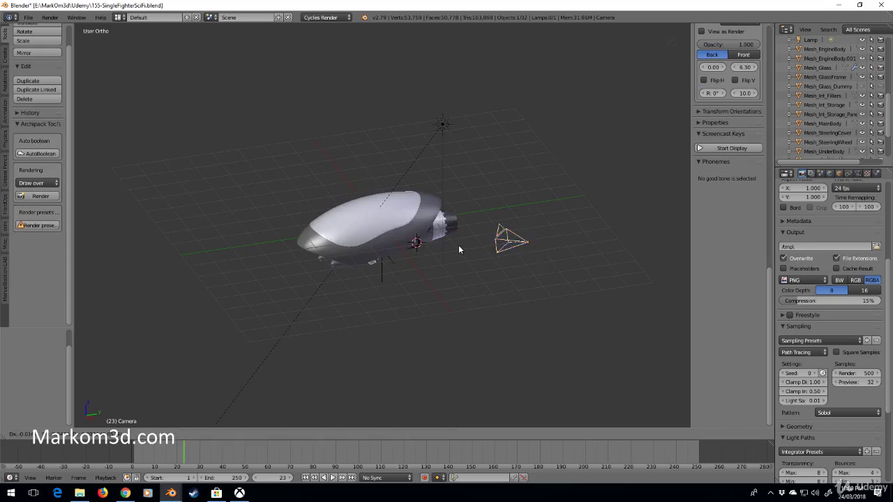
left_click(182, 293)
Step: Rotate the camera around Z, look through it, and reposition it to frame the canopy
key("r")
key("z")
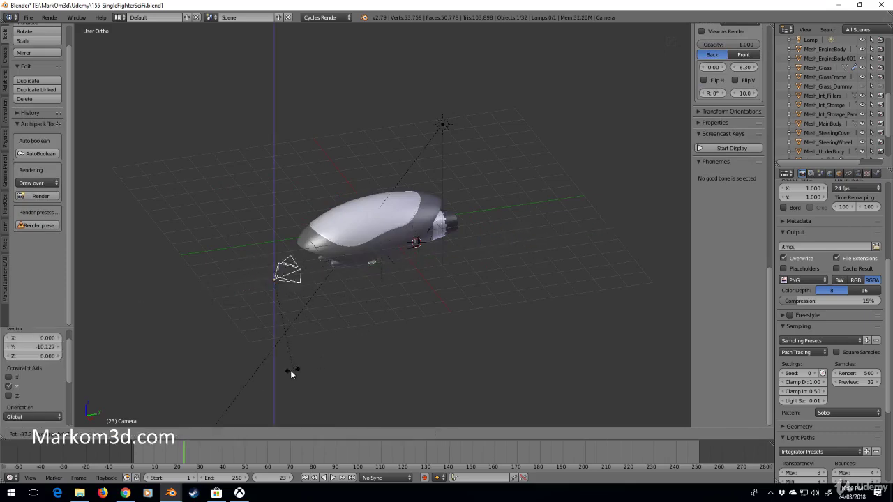
left_click(295, 369)
key("ctrl+KP_0")
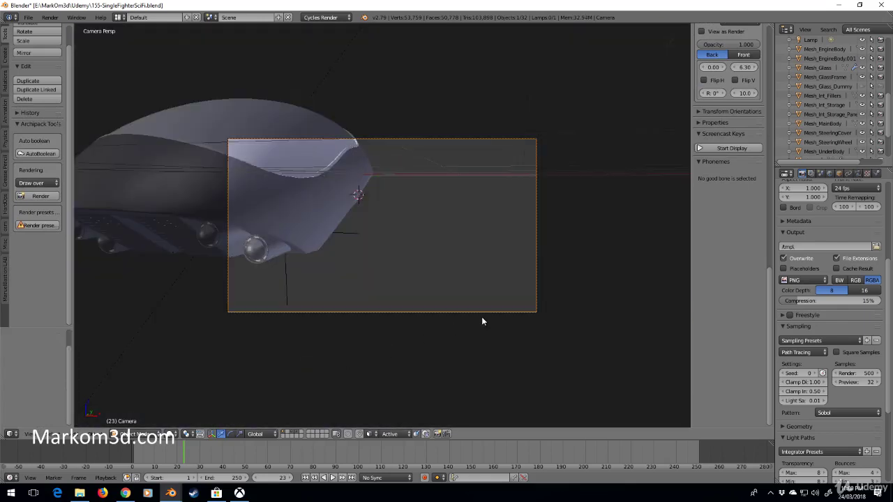
key("g")
left_click(636, 237)
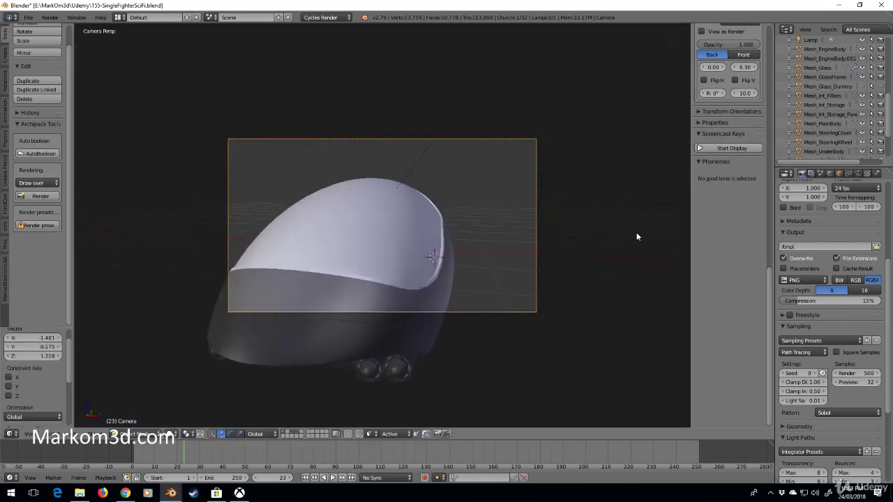
scroll(585, 237, "up", 2)
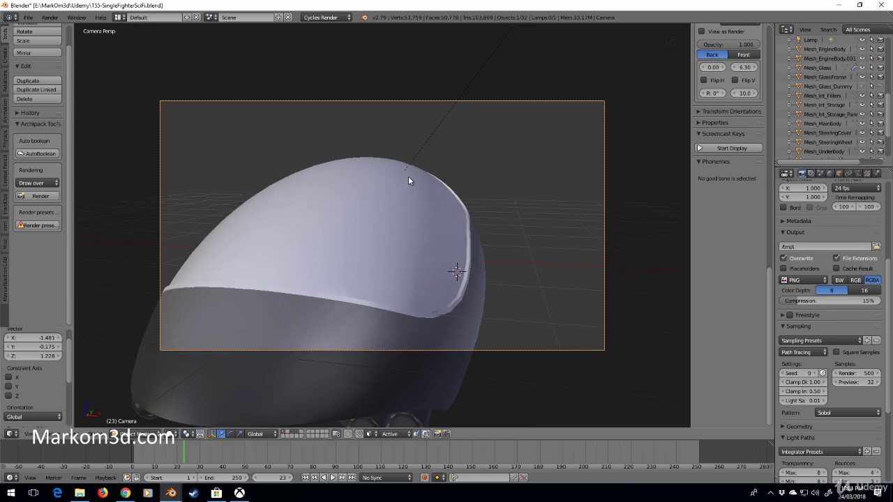
Step: Draw a Ctrl+B render border around the canopy top and render it with F12
key("ctrl+b")
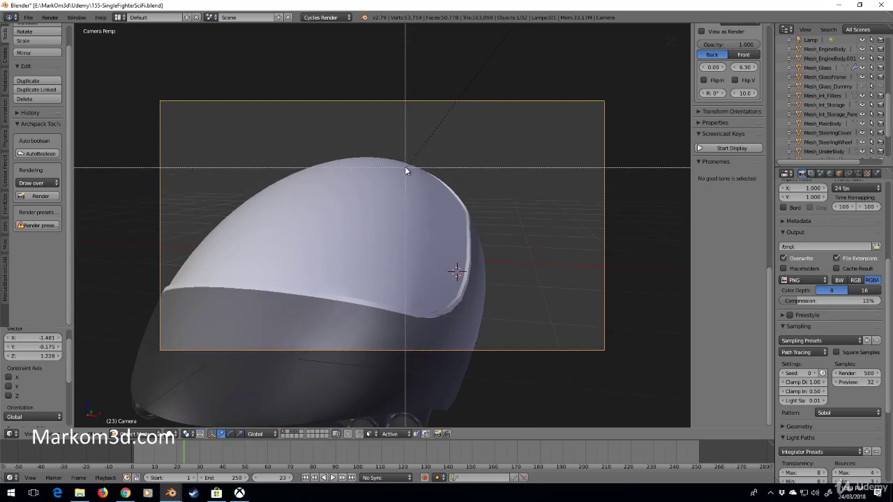
right_click(370, 153)
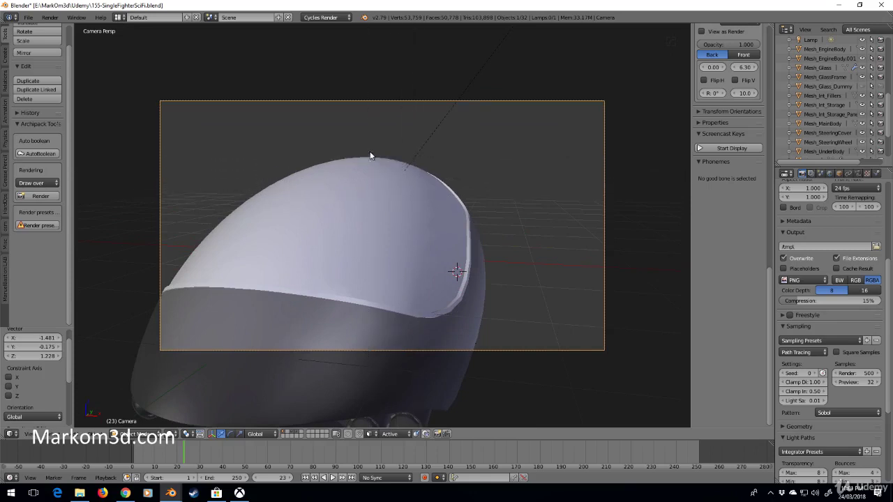
left_click(731, 148)
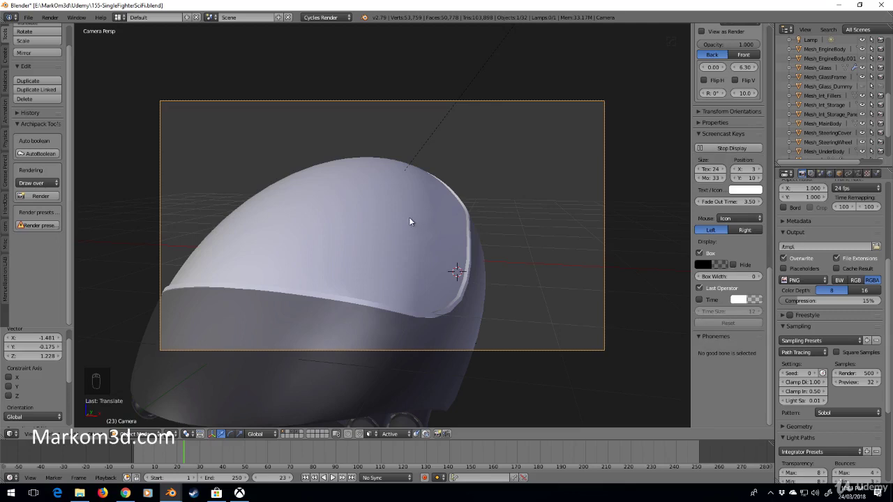
key("ctrl+b")
left_click_drag(384, 166, 448, 226)
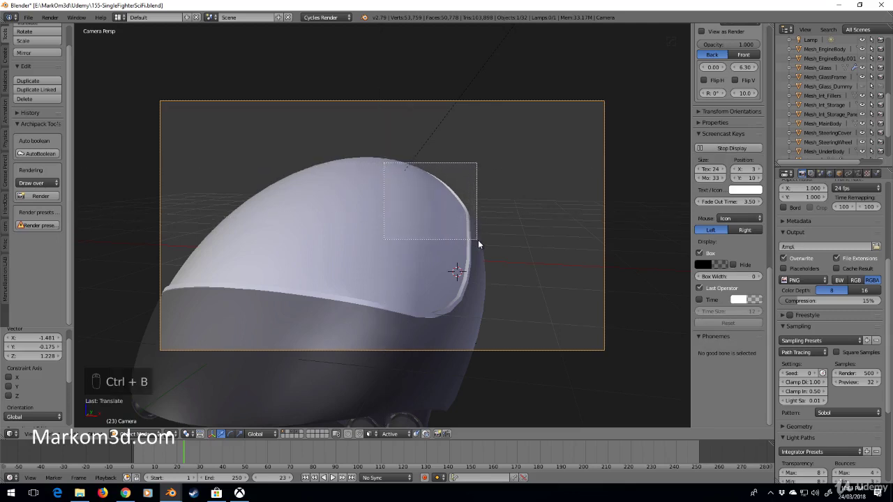
left_click_drag(478, 240, 480, 242)
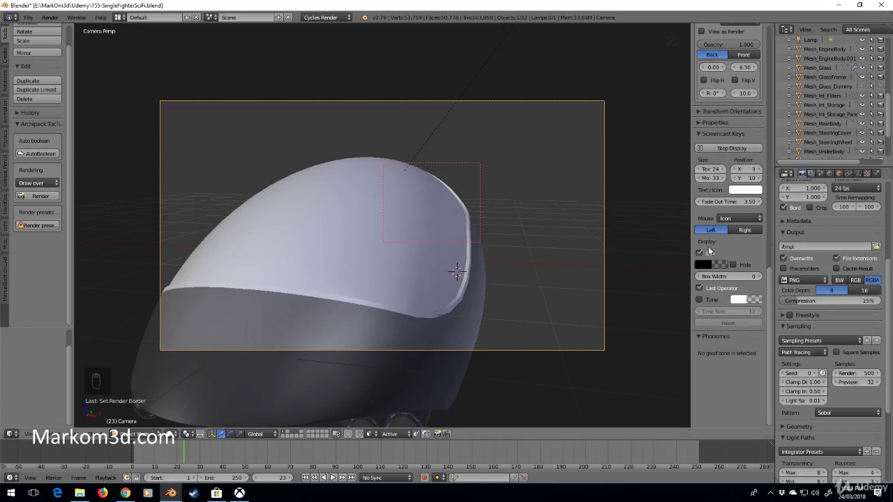
scroll(795, 226, "up", 5)
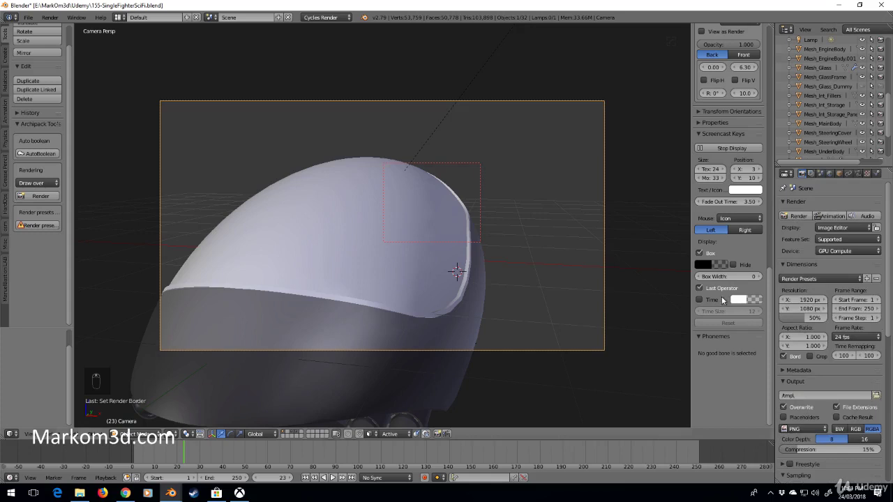
key("F12")
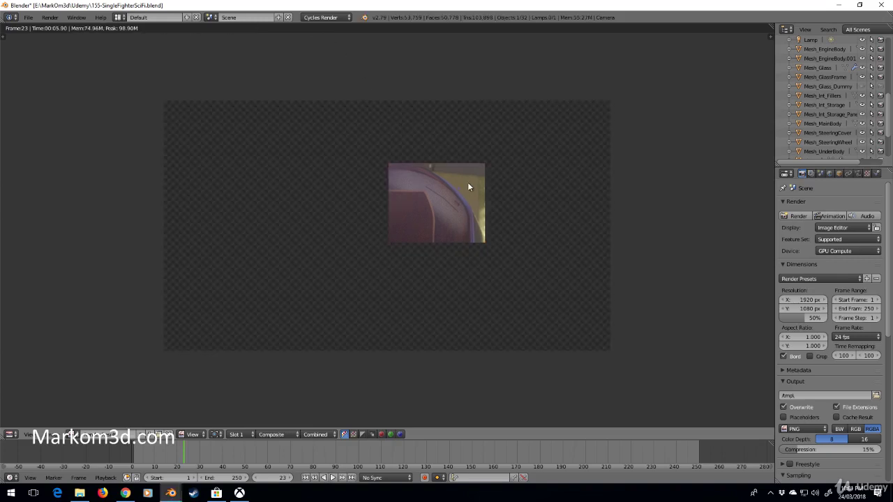
Step: Zoom in and out on the finished canopy-region render in the Image Editor
scroll(461, 216, "up", 4)
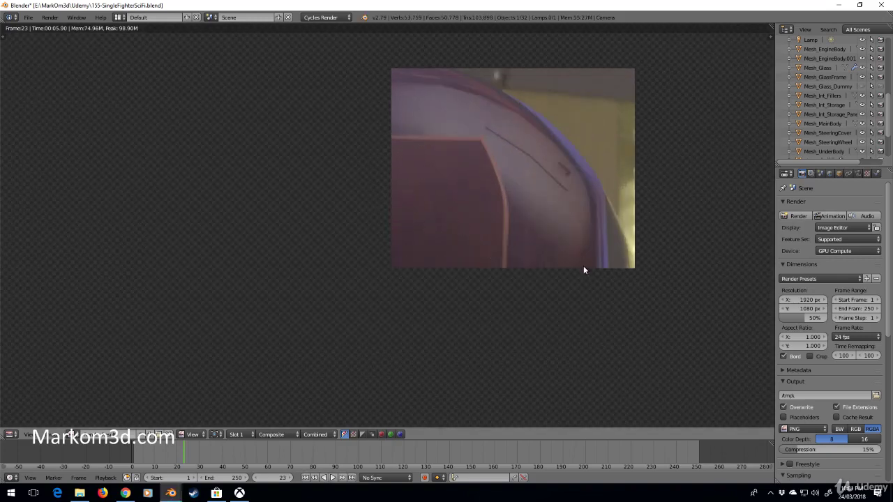
scroll(521, 183, "down", 5)
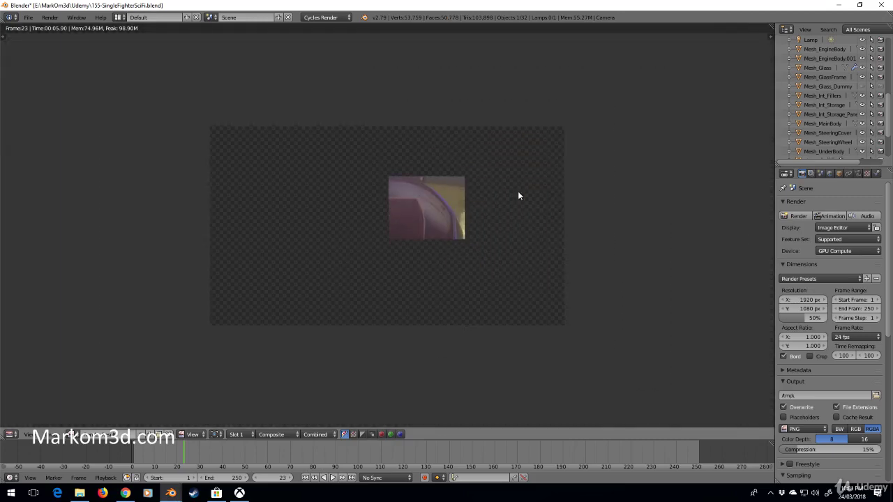
scroll(517, 191, "up", 1)
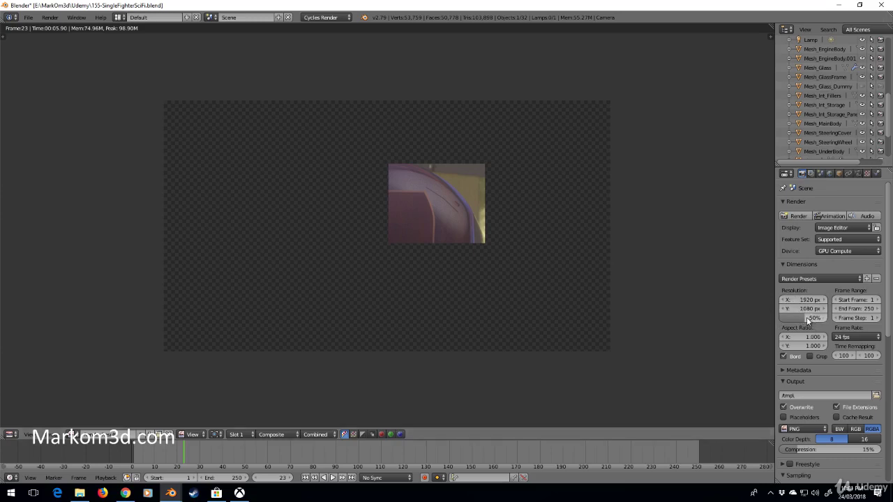
Step: Raise the resolution scale from 50% to 100% and re-render the bordered canopy
left_click_drag(807, 320, 850, 320)
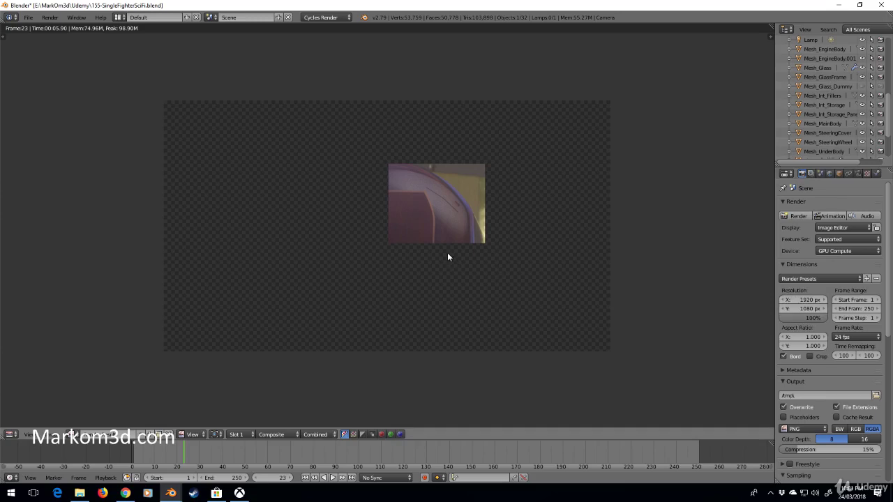
key("F12")
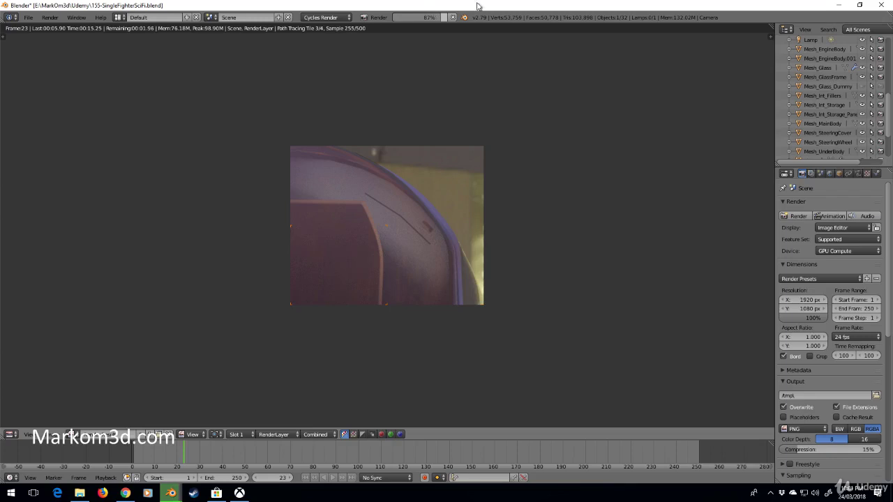
scroll(816, 142, "up", 3)
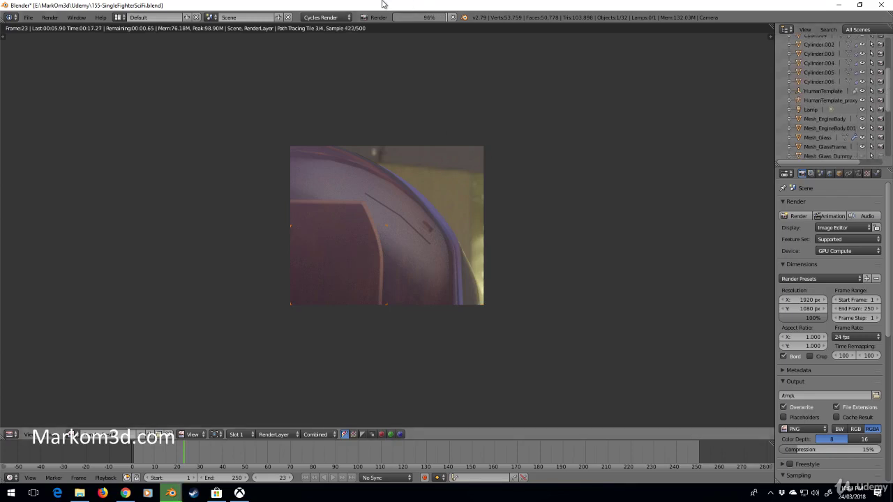
Step: Close the render and reset the render border to cover the whole camera frame
key("Escape")
key("KP_0")
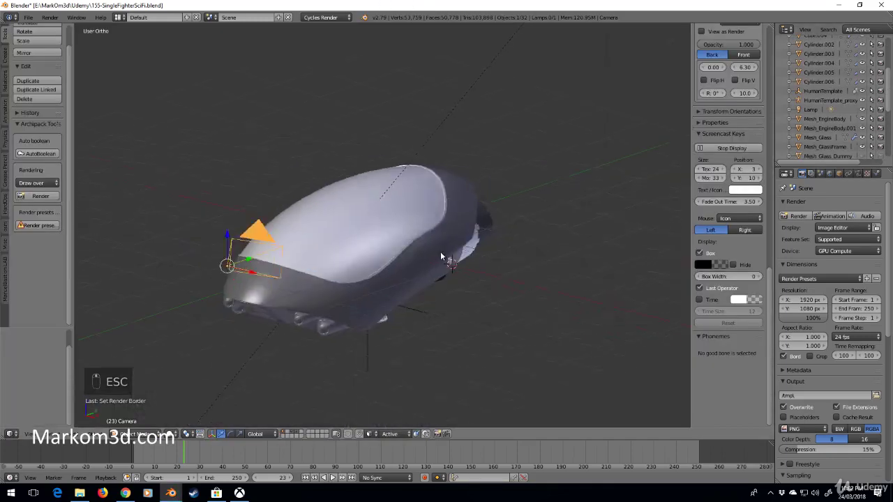
middle_click_drag(440, 251, 397, 261)
scroll(397, 263, "up", 3)
key("KP_0")
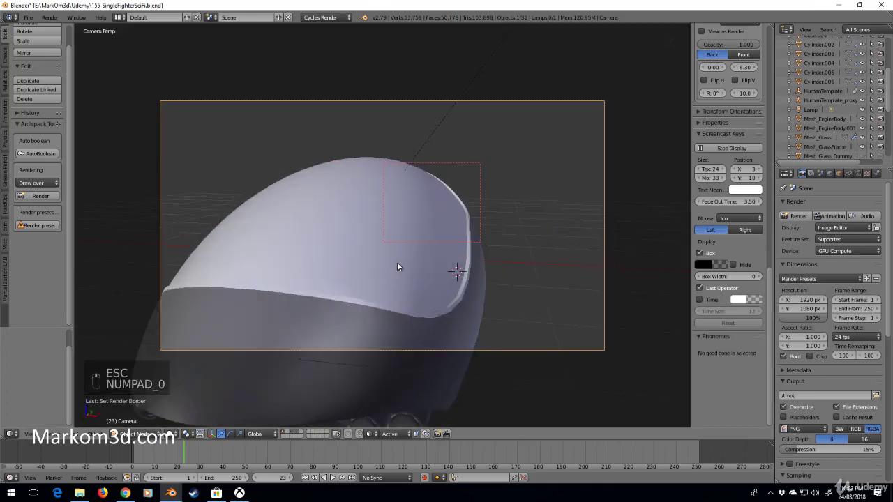
key("ctrl+b")
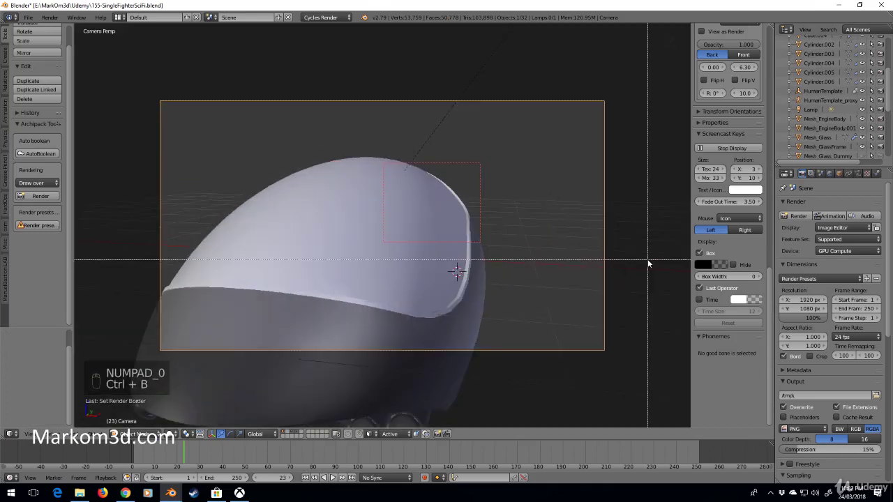
left_click_drag(641, 228, 664, 247)
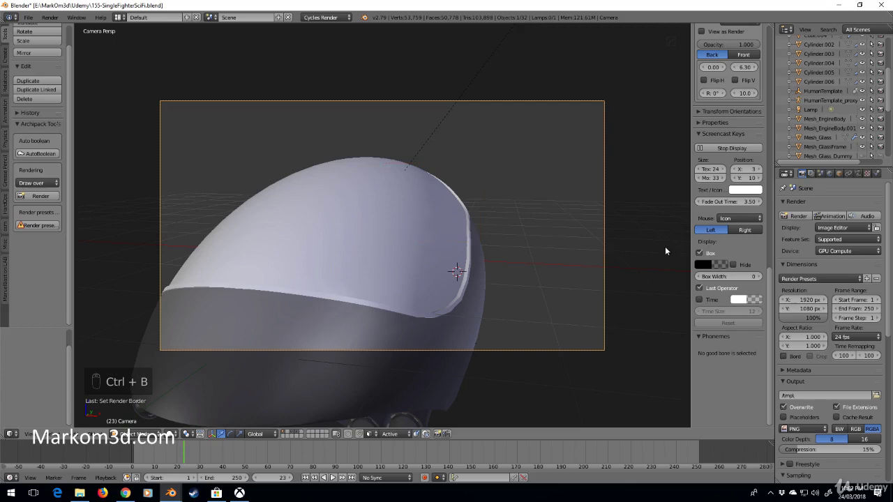
Step: Hide the HumanTemplate figure in the cockpit, then return to the solid camera view
middle_click_drag(553, 232, 433, 246)
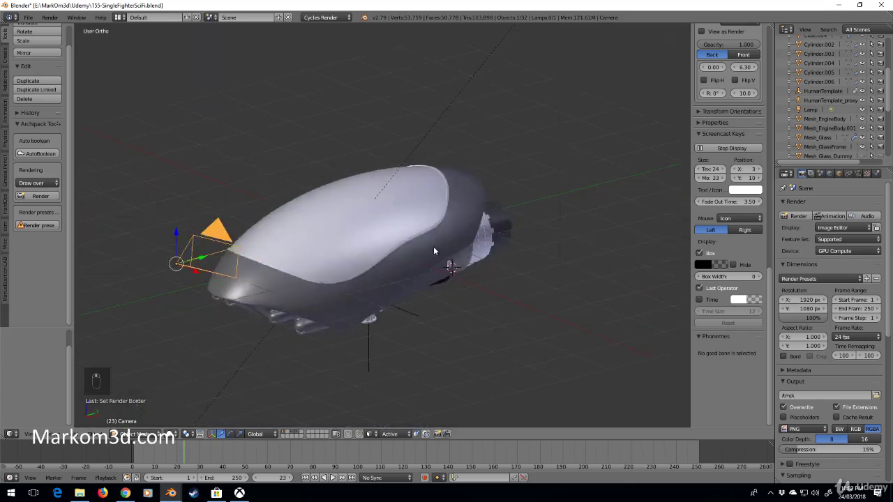
key("z")
scroll(408, 242, "up", 5)
right_click(378, 213)
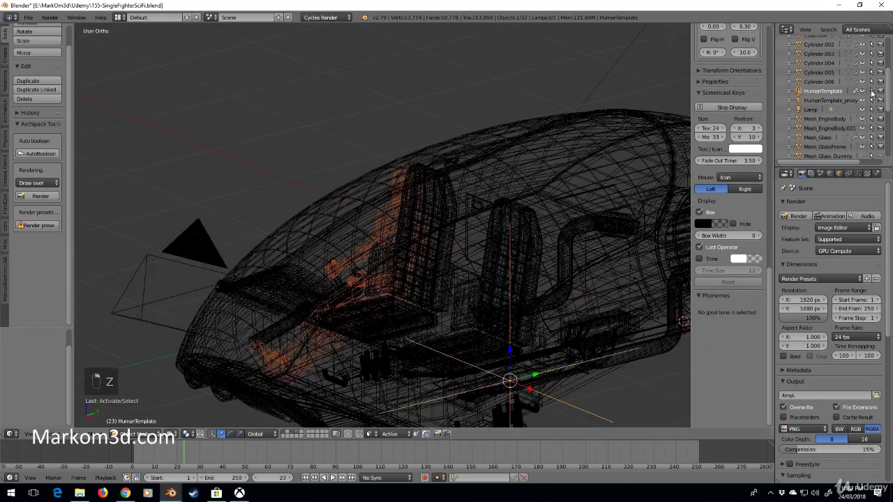
left_click(861, 92)
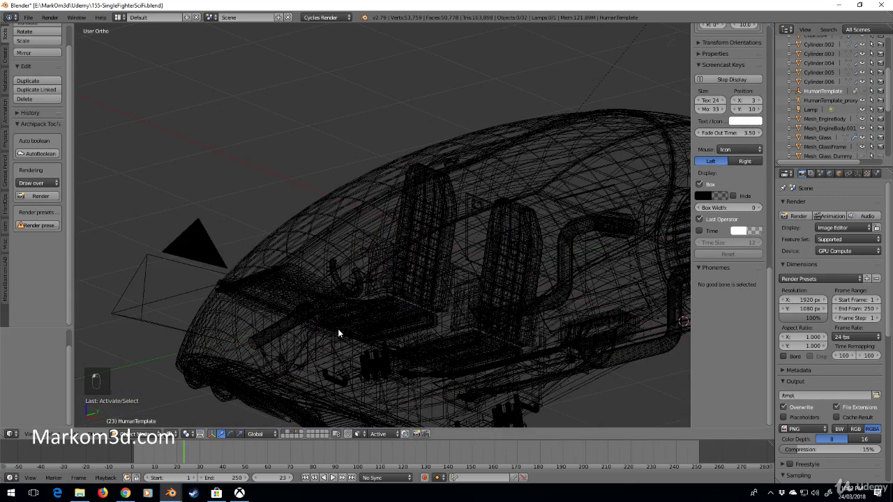
key("KP_0")
key("z")
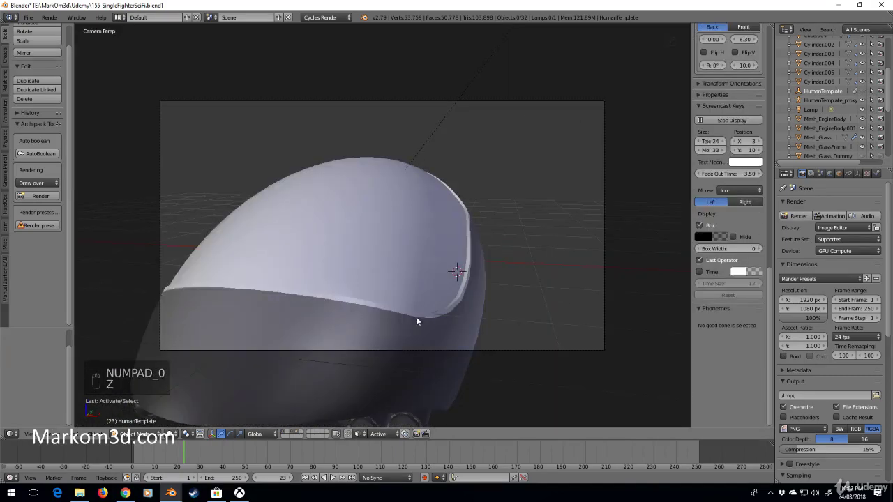
middle_click_drag(472, 311, 457, 295, "shift")
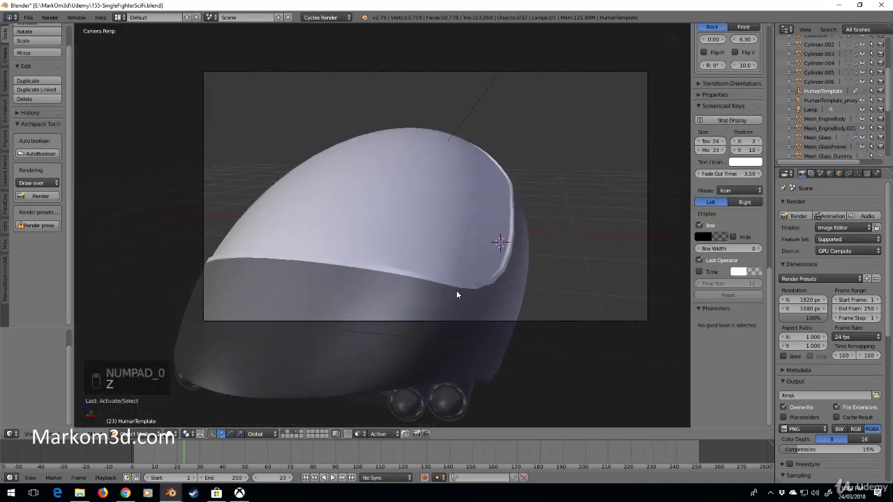
Step: Render the full 1920x1080 frame in Cycles from the cockpit camera, showing the seats through the canopy
key("F12")
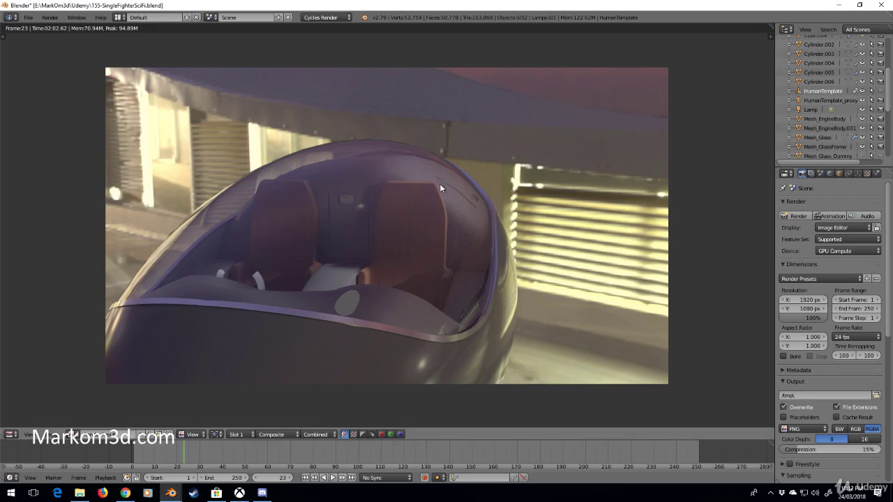
Step: Leave the render, select the camera and move it near the rear of the ship
key("Escape")
middle_click_drag(432, 277, 376, 280)
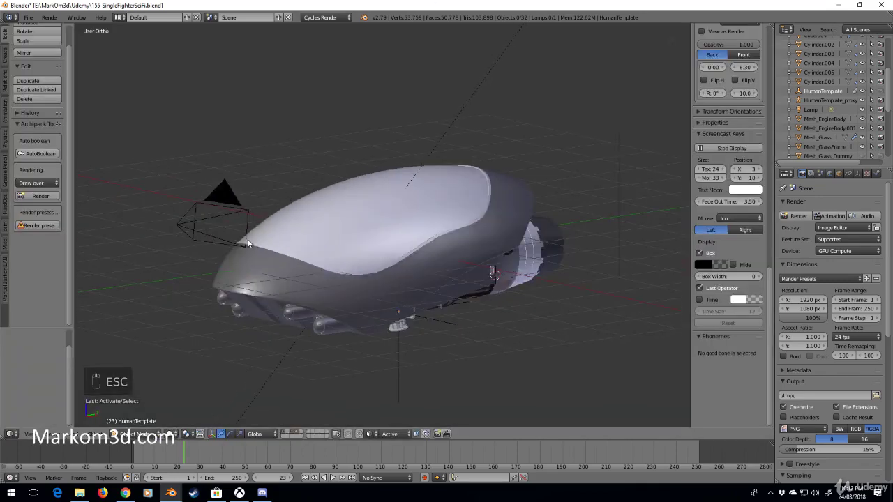
right_click(244, 240)
key("g")
left_click(601, 302)
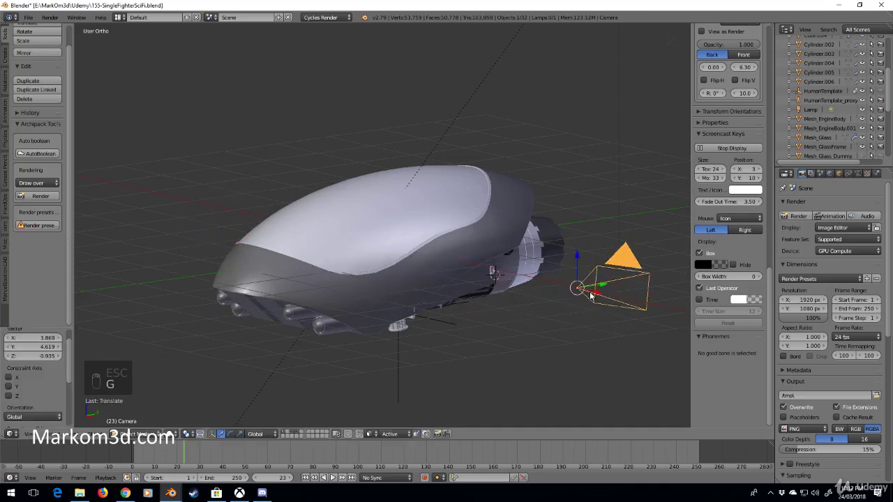
key("t")
key("z")
key("z")
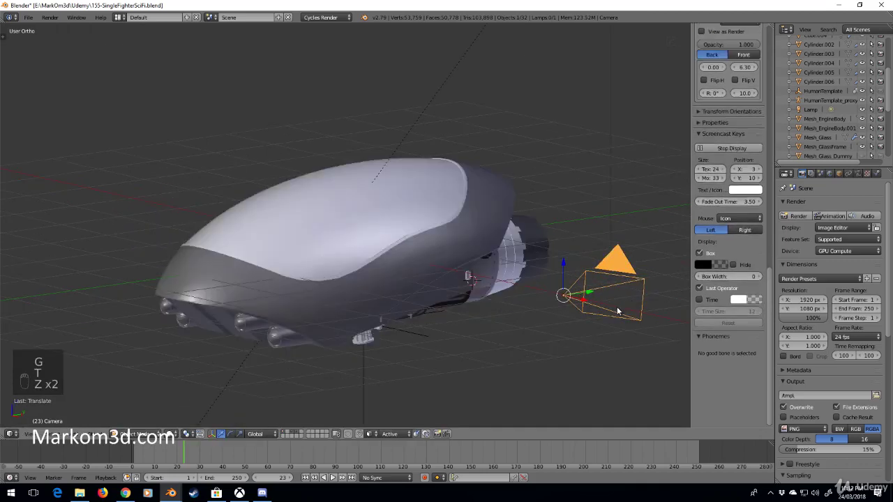
Step: In camera view, rotate and reposition the camera to aim toward the ship's rear
key("KP_0")
key("r")
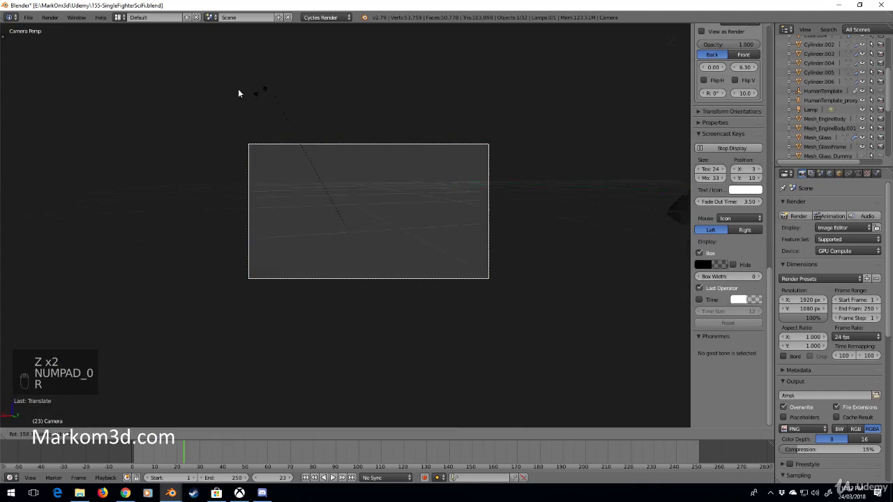
left_click(609, 158)
key("g")
left_click(618, 160)
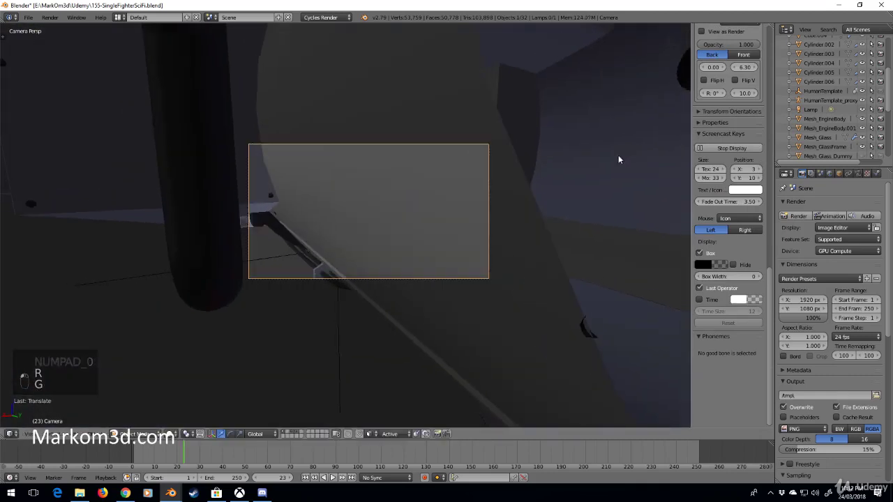
key("g")
key("g")
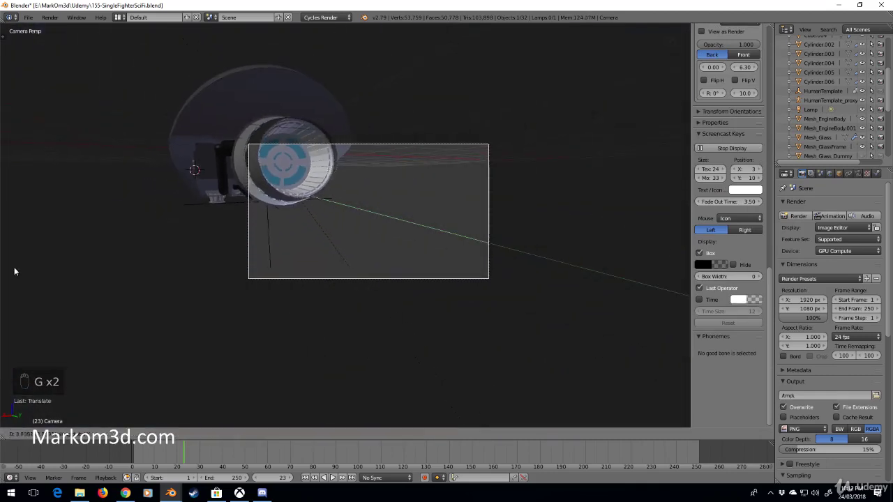
left_click(194, 277)
Step: Lower and tilt the camera beneath the ship to frame the rear engine intake
key("g")
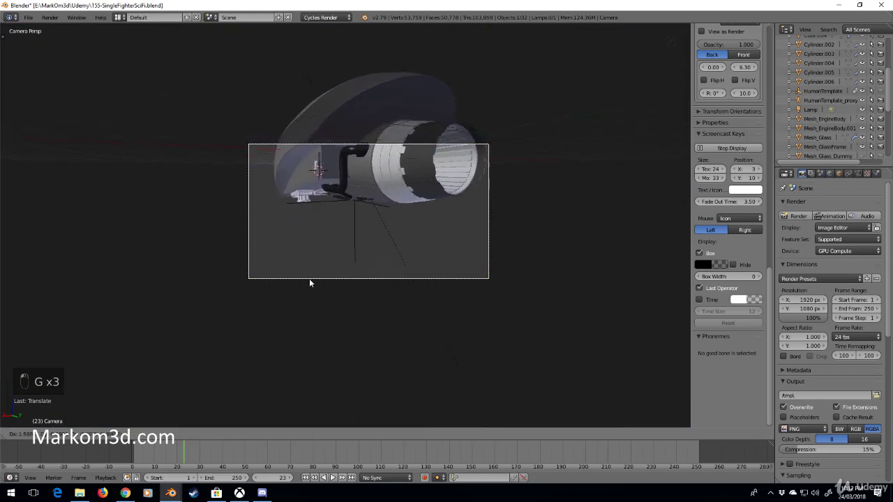
left_click(347, 284)
key("g")
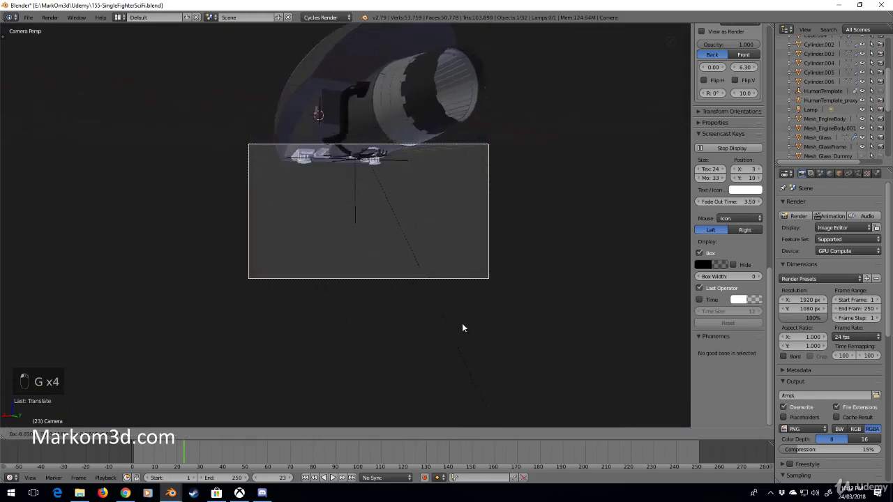
left_click(461, 321)
key("t")
key("t")
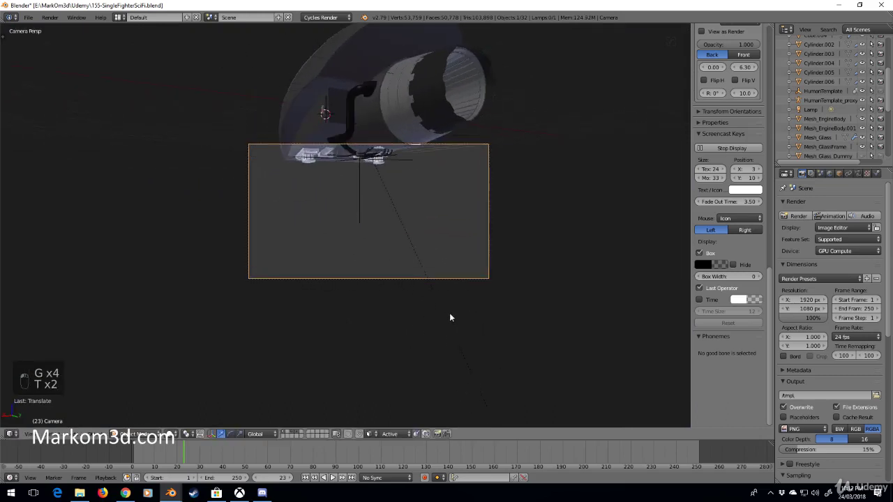
key("r")
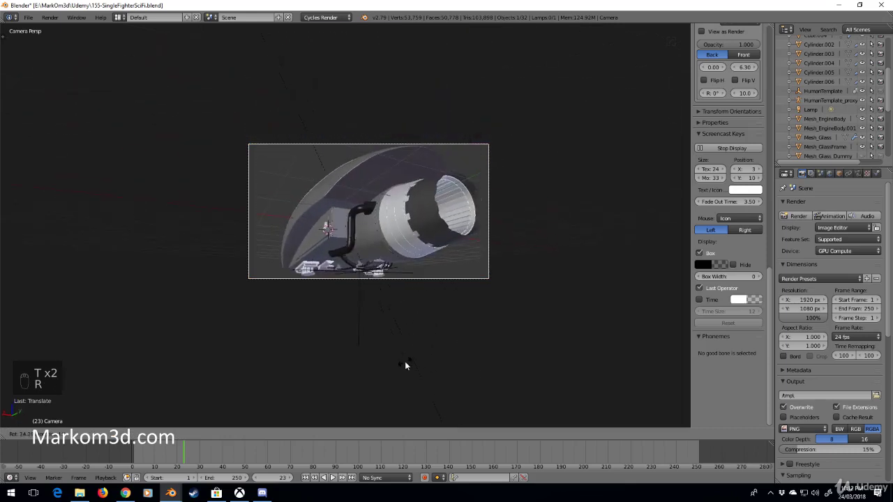
left_click(406, 362)
key("g")
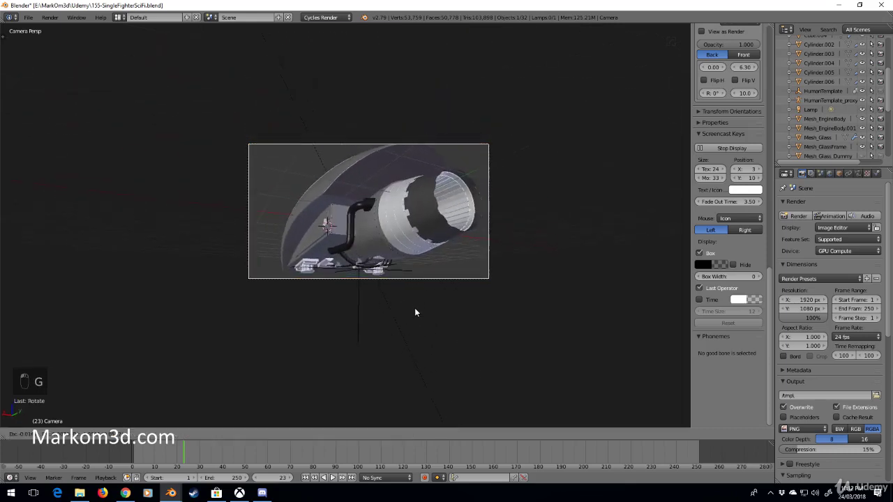
left_click(415, 315)
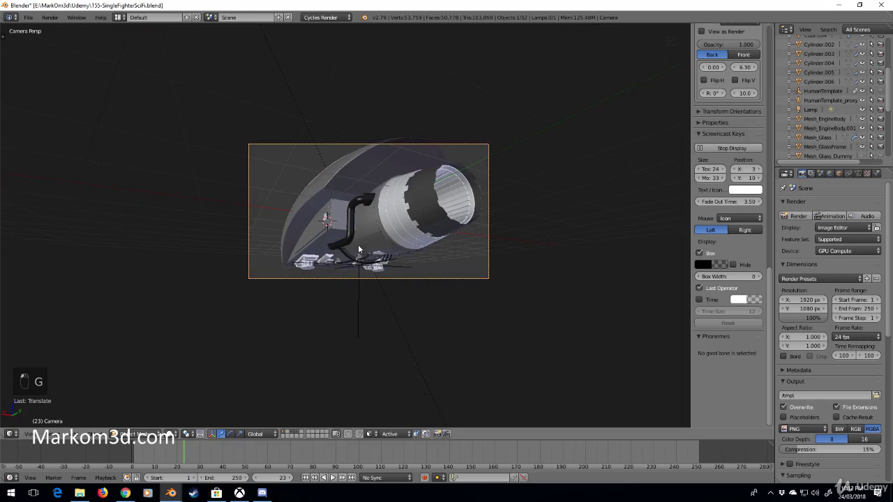
Step: Start a full-frame Cycles render of the underside engine shot from the repositioned camera
key("F12")
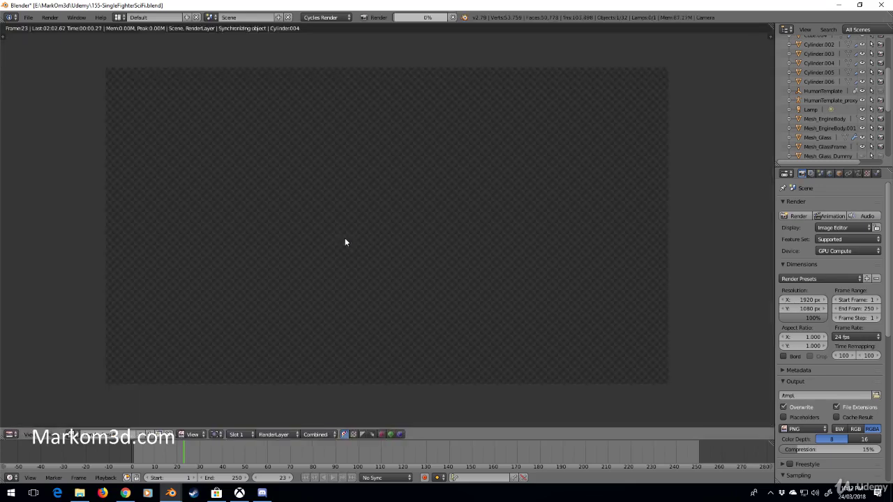